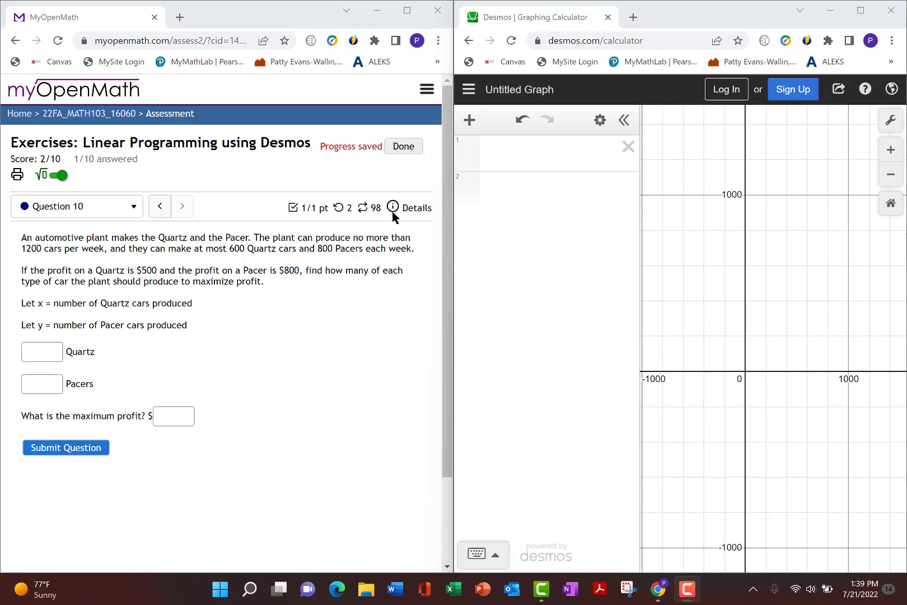
# - Graph the non-negativity constraints x ≥ 0 and y ≥ 0 as the first two expressions
pyautogui.click(507, 155)
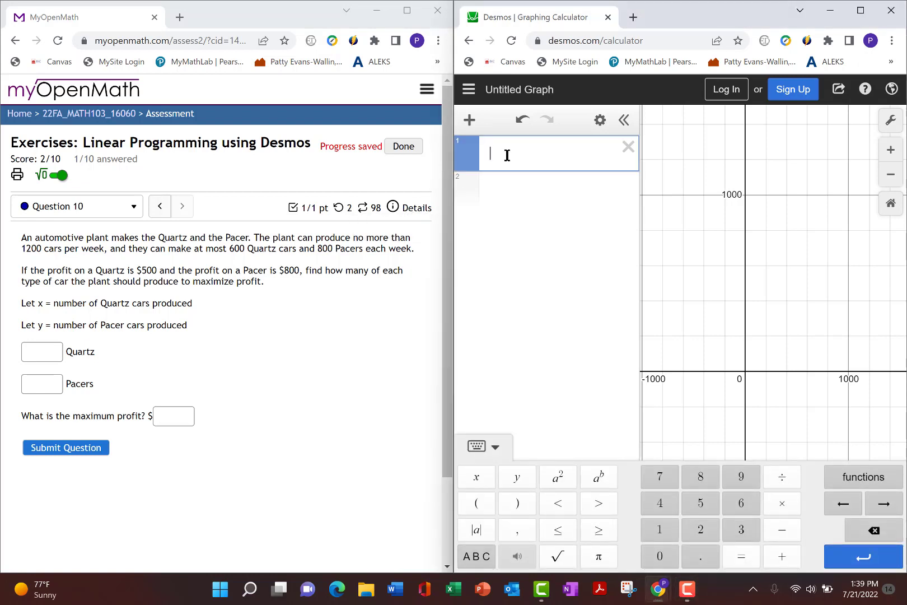
pyautogui.write('x>=')
pyautogui.write('0')
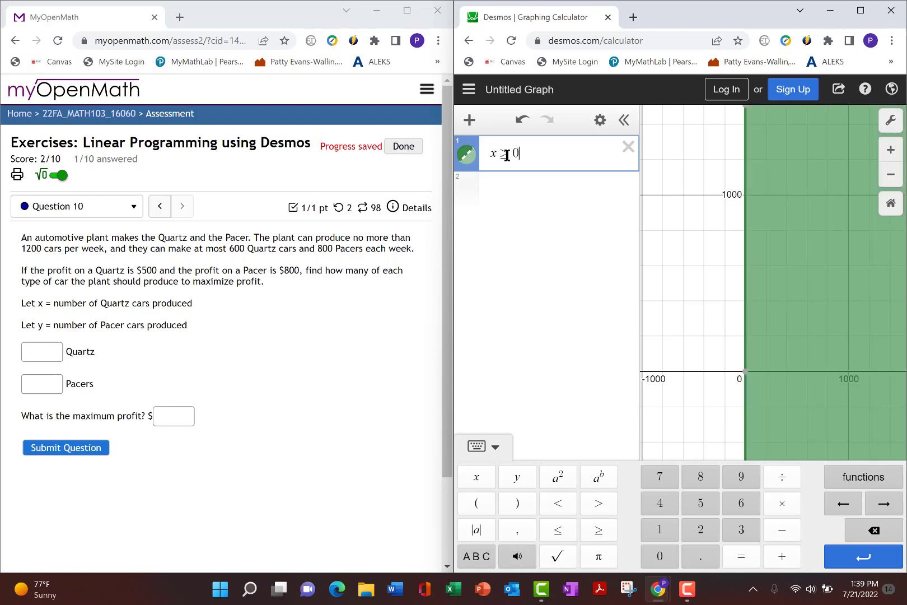
pyautogui.press('Return')
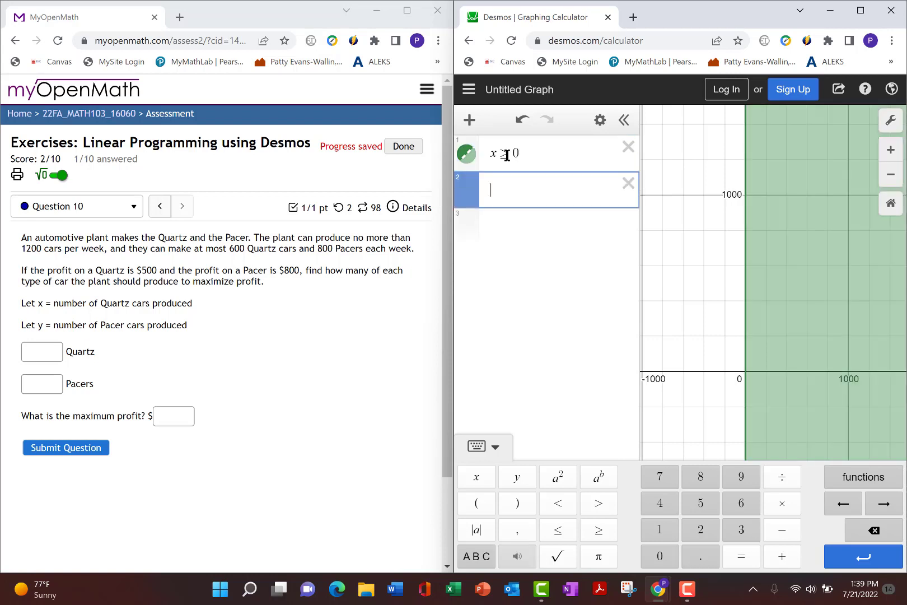
pyautogui.write('y>=')
pyautogui.write('0')
pyautogui.press('Return')
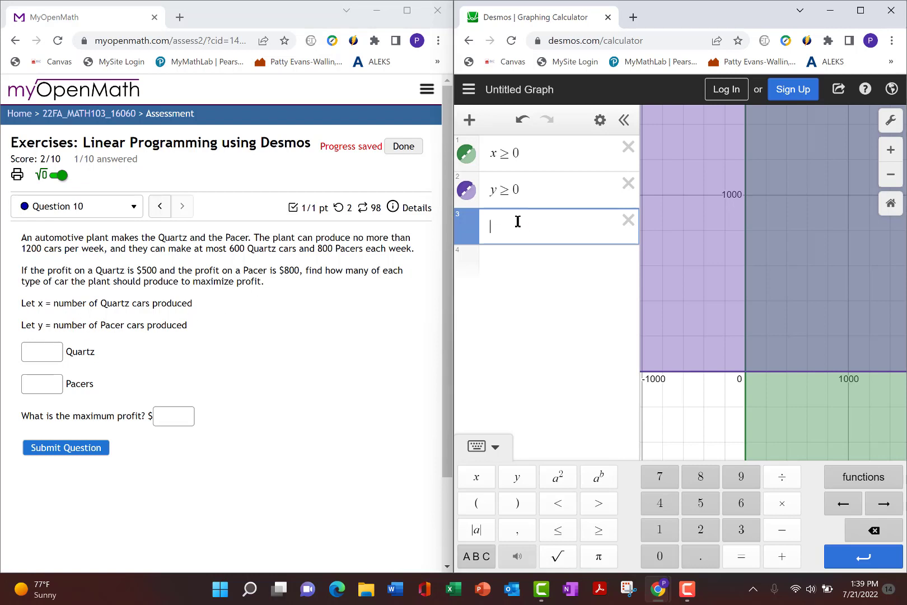
# - Graph the total production constraint x + y ≤ 1200 as the third expression
pyautogui.write('x+y')
pyautogui.write('<=')
pyautogui.write('12')
pyautogui.write('00')
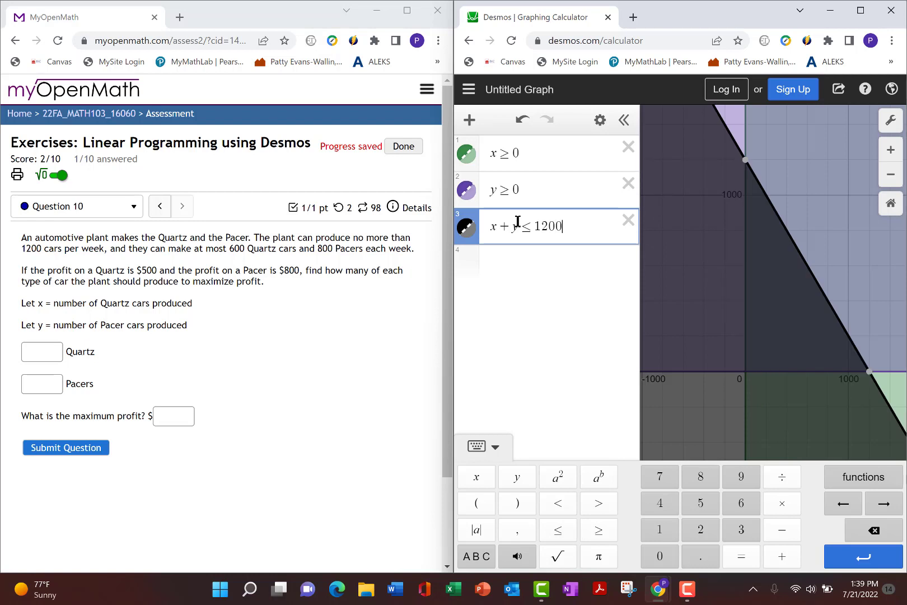
pyautogui.press('Return')
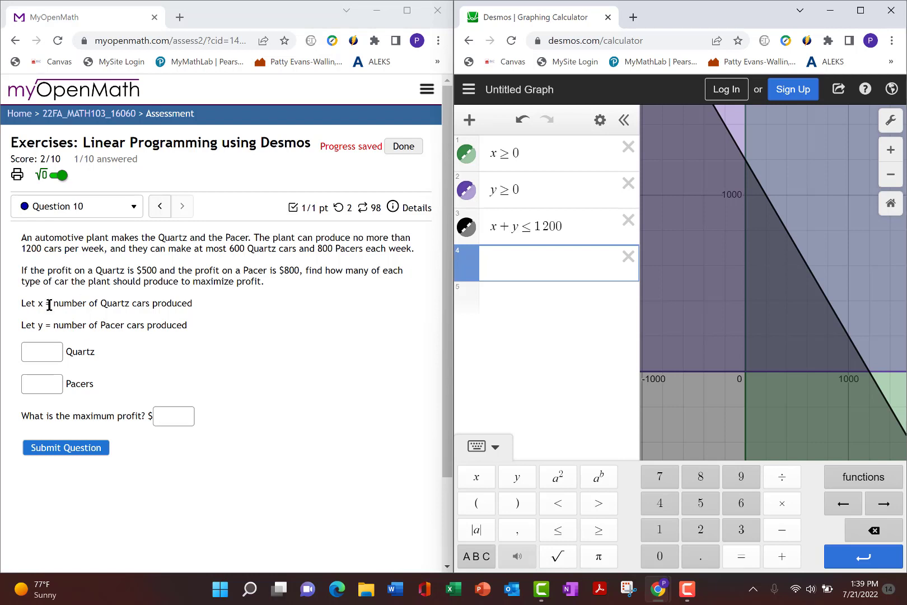
# - Graph the individual production limits x ≤ 600 and y ≤ 800 as separate expressions
pyautogui.write('x')
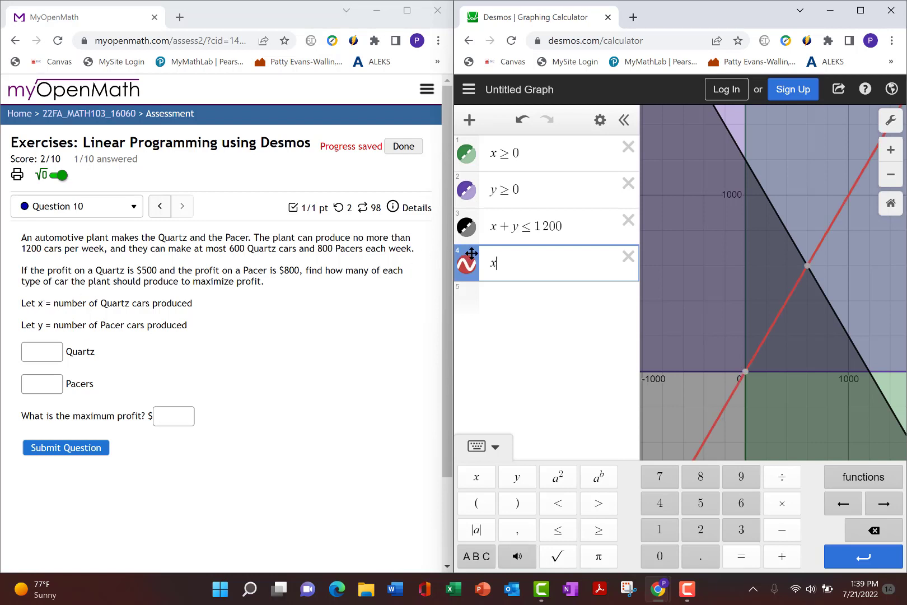
pyautogui.write('<=')
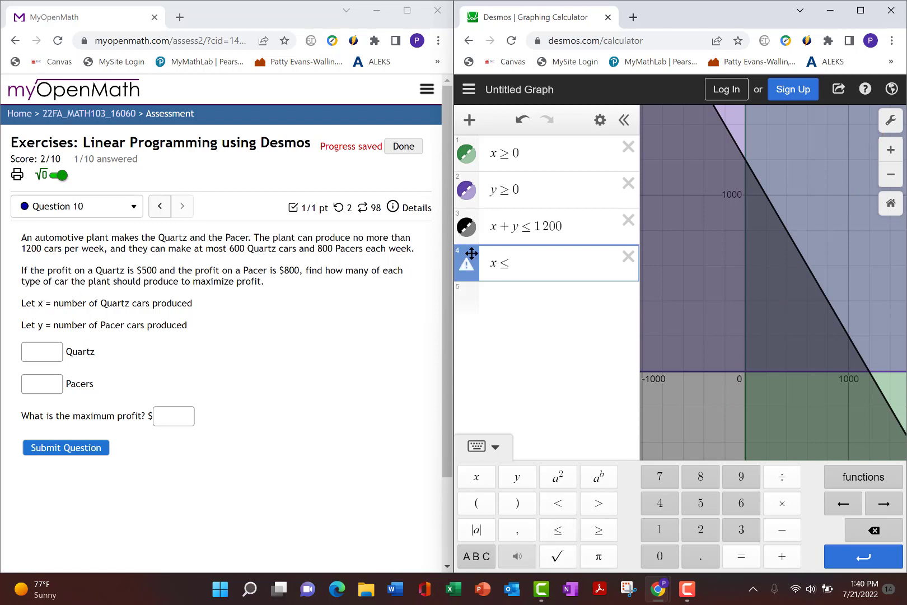
pyautogui.write('600')
pyautogui.press('Return')
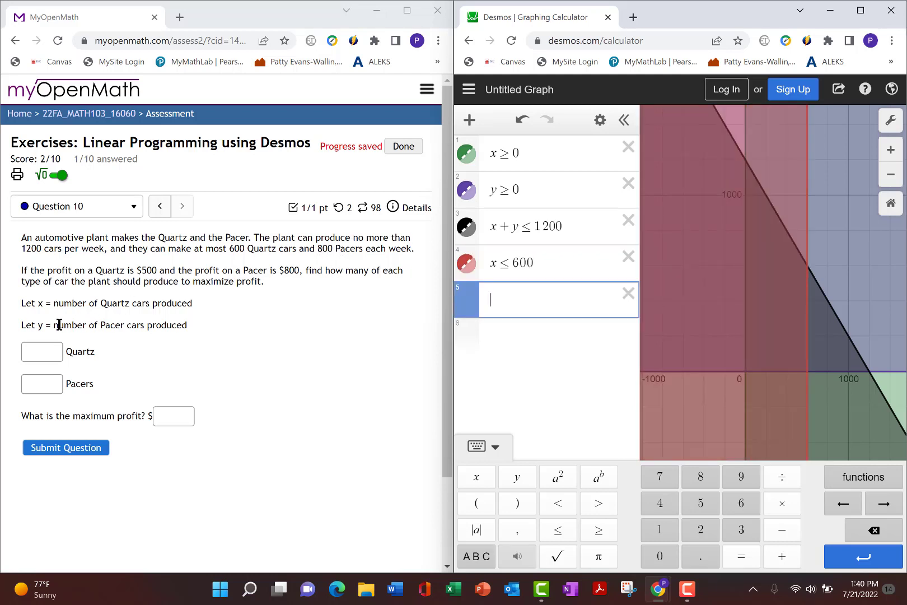
pyautogui.write('y')
pyautogui.write('<=')
pyautogui.write('800')
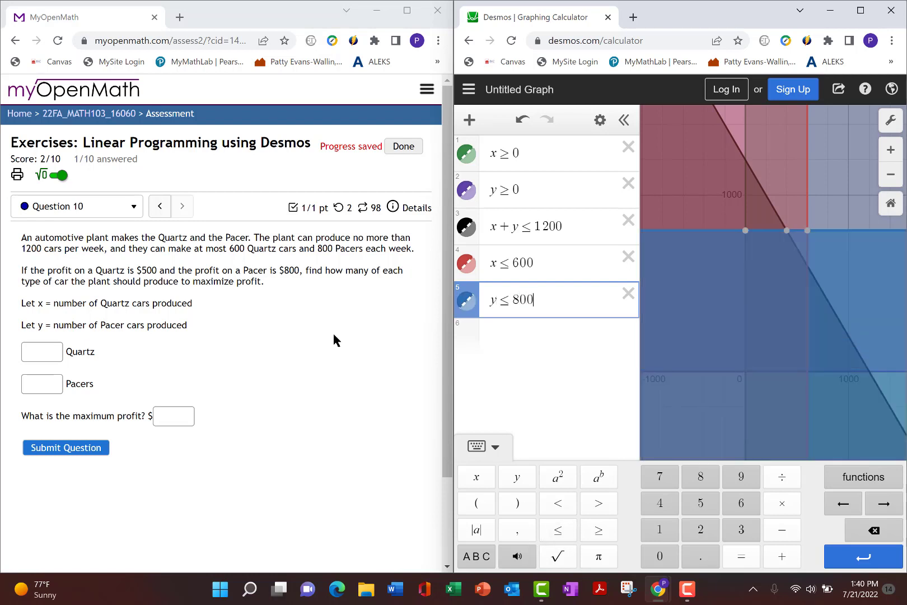
pyautogui.press('Return')
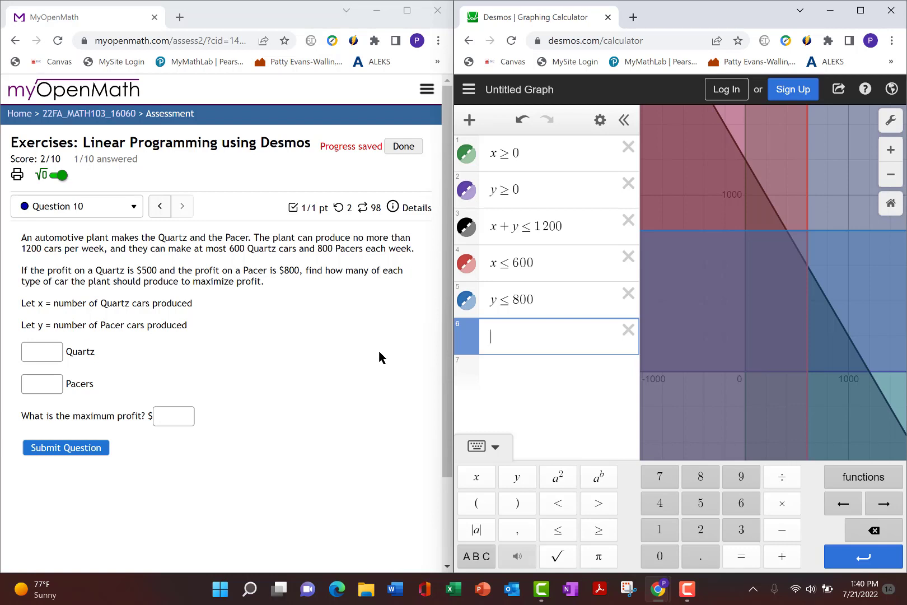
# - Define the profit objective function f(x,y) = 500x + 800y in the sixth expression
pyautogui.write('f(x,y')
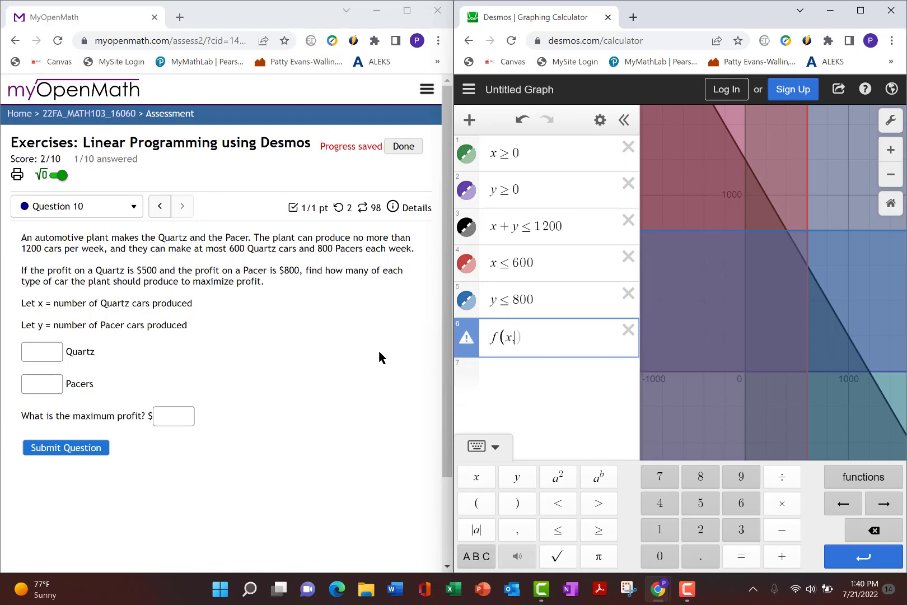
pyautogui.write(')=500x')
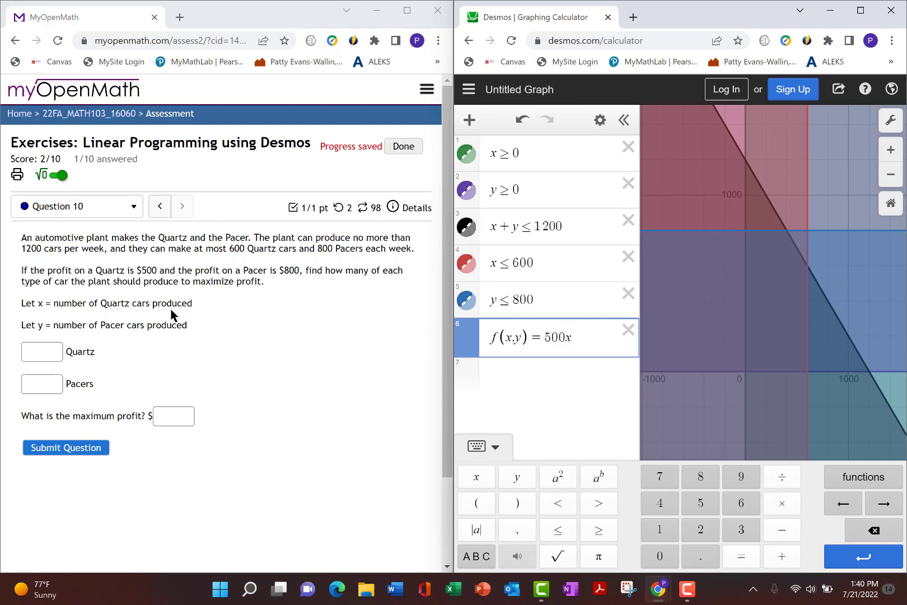
pyautogui.write('+800y')
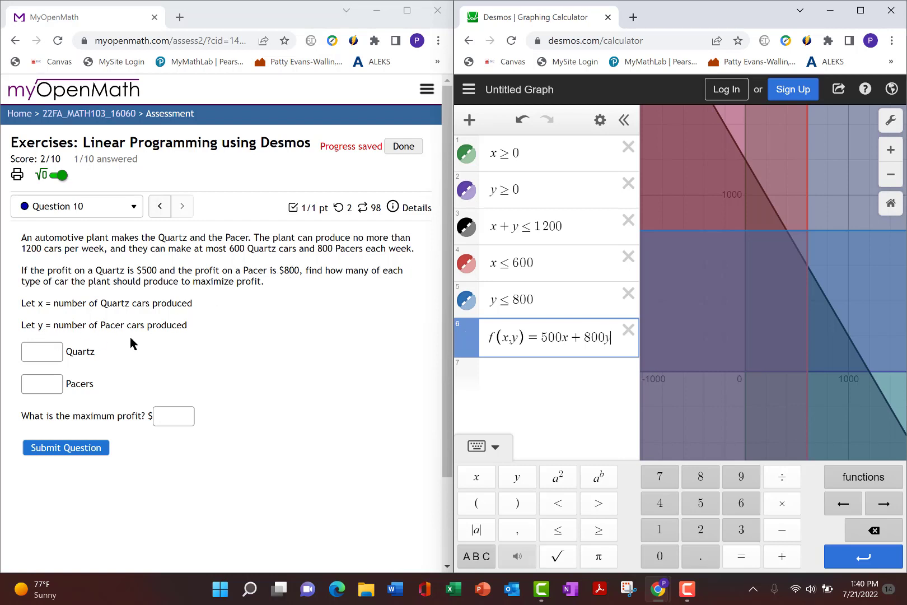
pyautogui.press('Return')
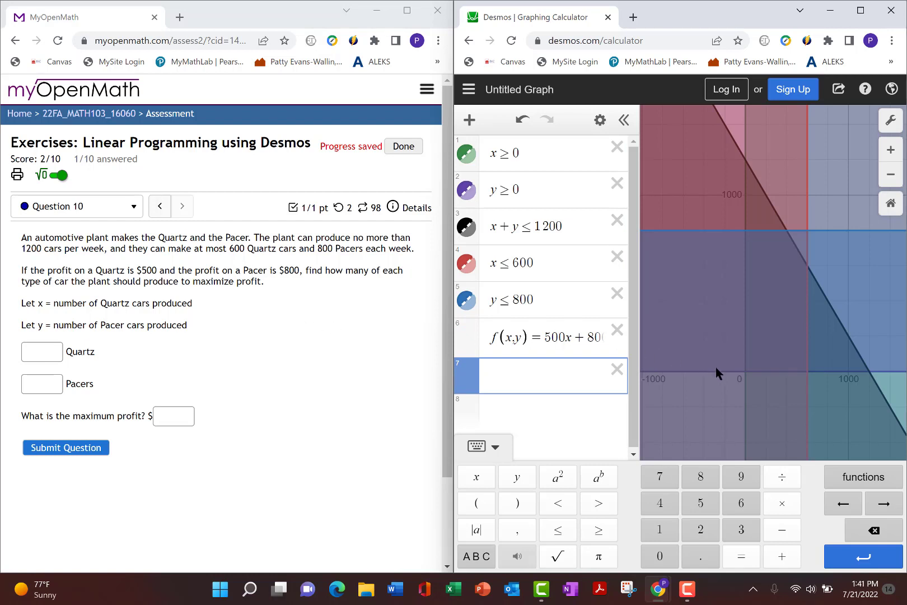
# - Show the coordinates of the feasible region's vertex at the origin and evaluate f(0,0) in a new expression
pyautogui.click(745, 372)
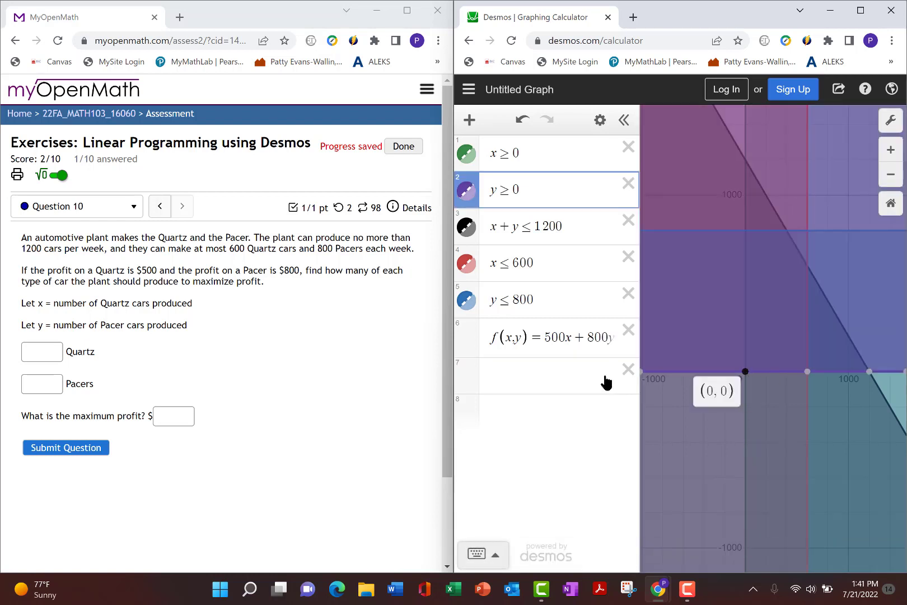
pyautogui.click(495, 378)
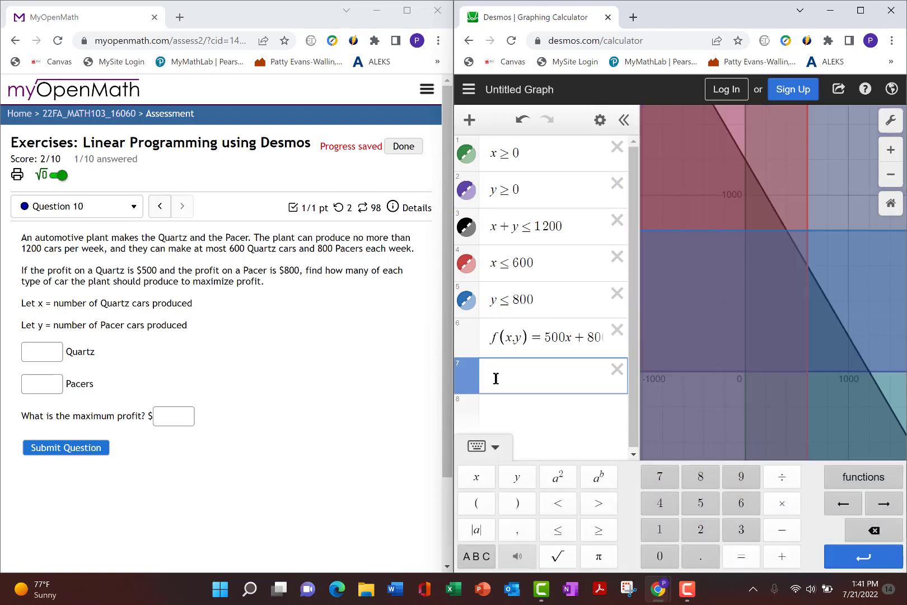
pyautogui.write('f(0,0)')
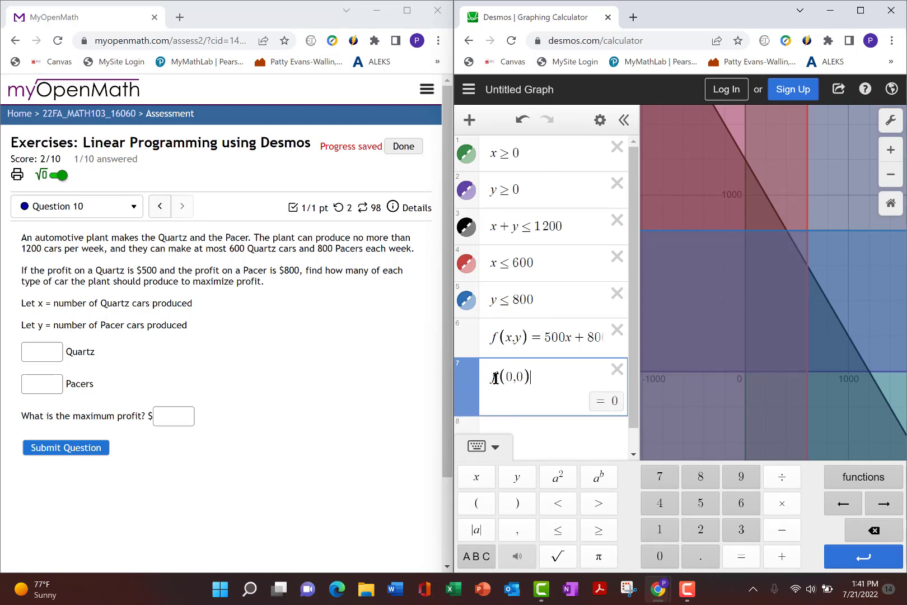
pyautogui.press('Return')
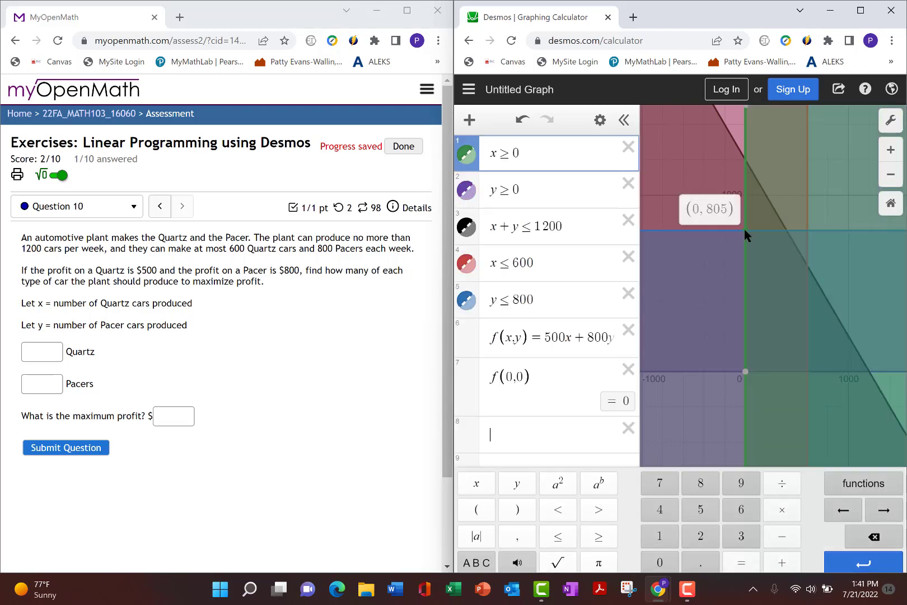
# - Show the coordinates of the vertex where the y = 800 boundary meets the y-axis and evaluate f(0,800) in a new expression
pyautogui.click(745, 229)
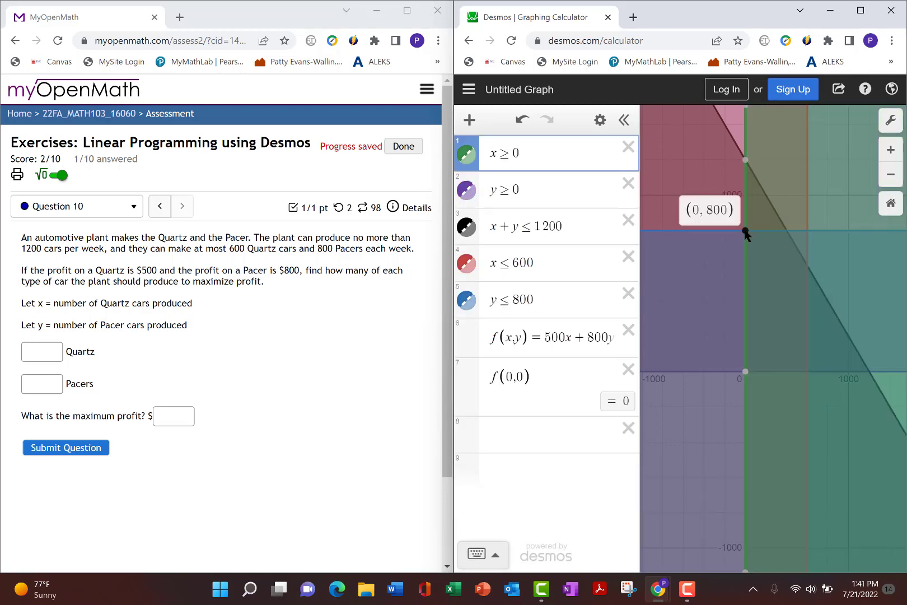
pyautogui.click(504, 431)
pyautogui.write('f')
pyautogui.write('(0')
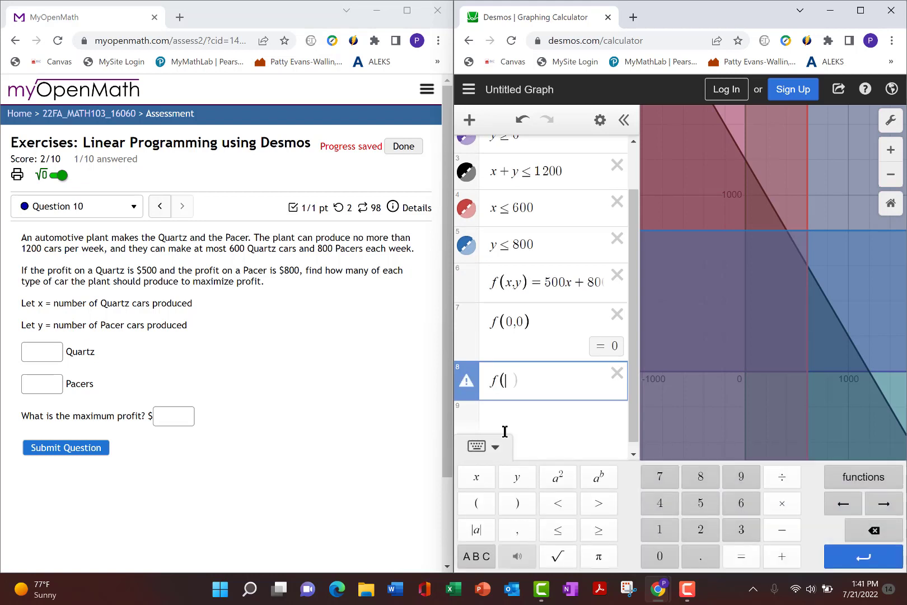
pyautogui.write(',800')
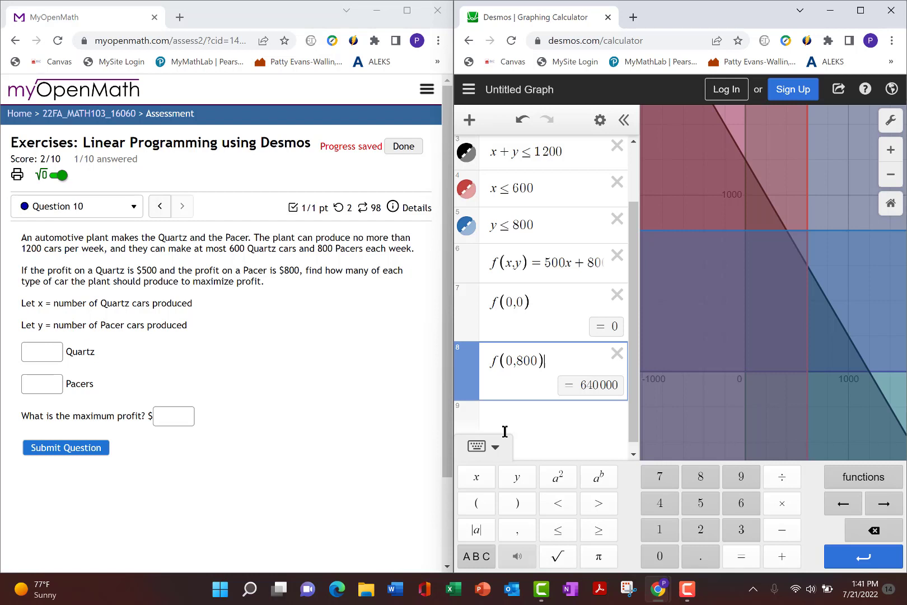
pyautogui.press('Return')
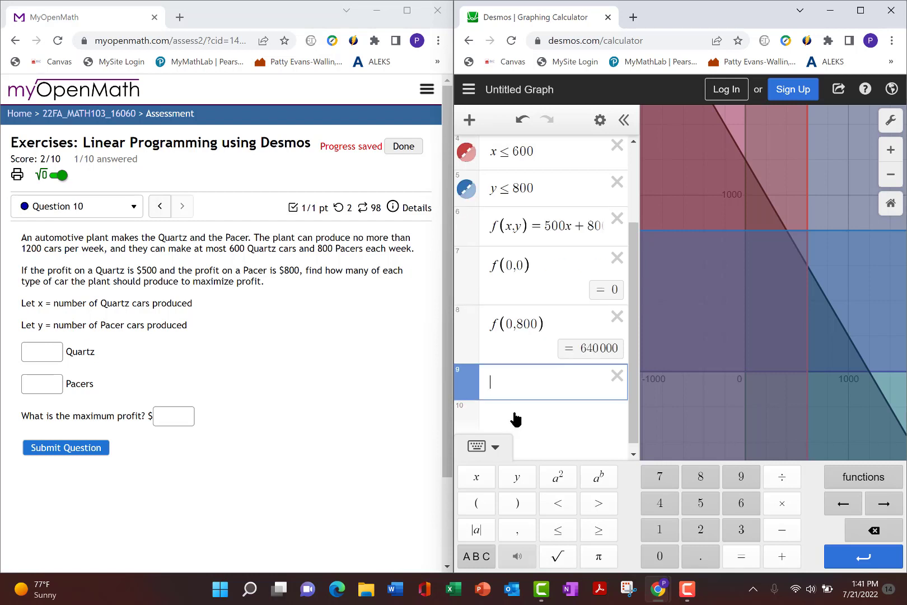
# - Show the coordinates of the vertex where x + y = 1200 crosses y = 800 and evaluate f(400,800) in a new expression
pyautogui.click(787, 232)
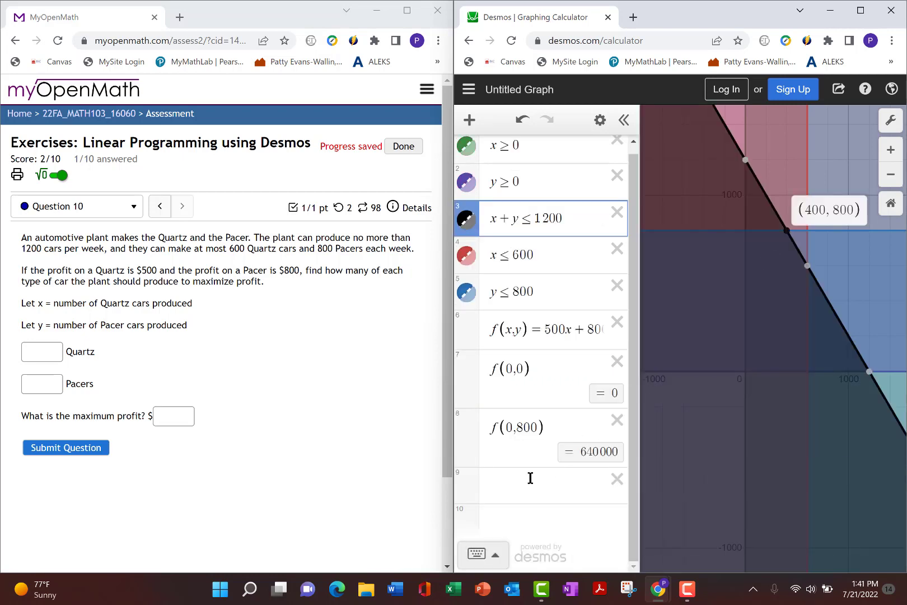
pyautogui.click(506, 482)
pyautogui.write('f')
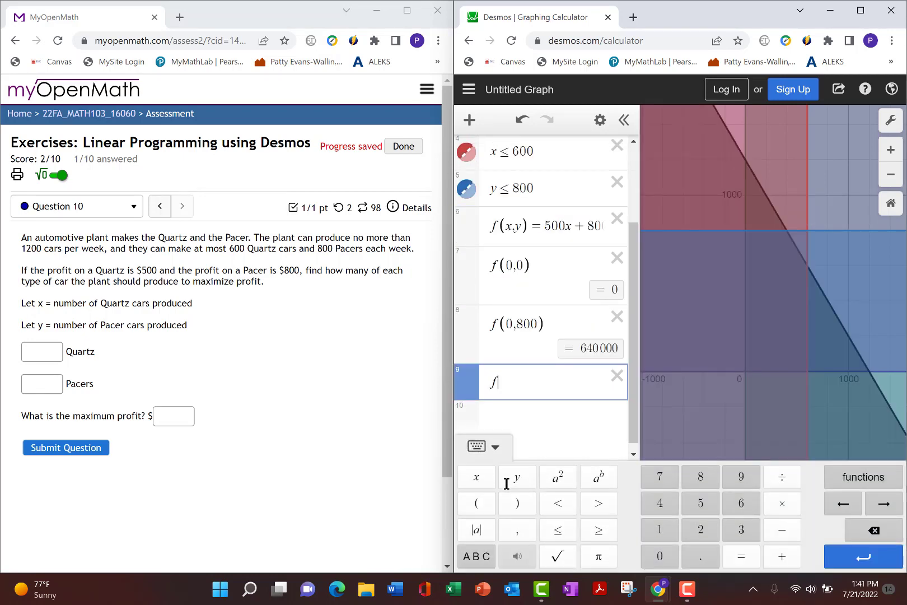
pyautogui.write('(400,')
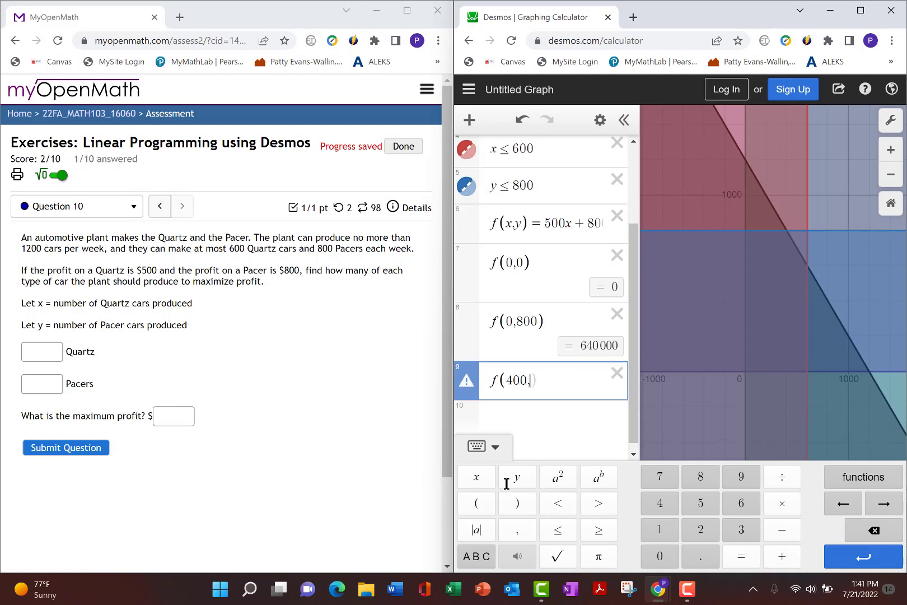
pyautogui.write('800)')
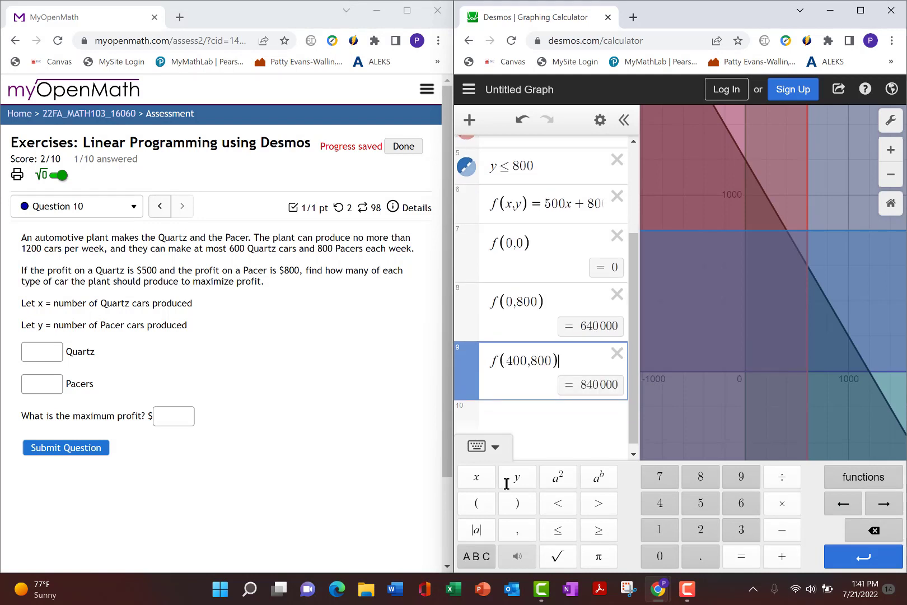
pyautogui.press('Return')
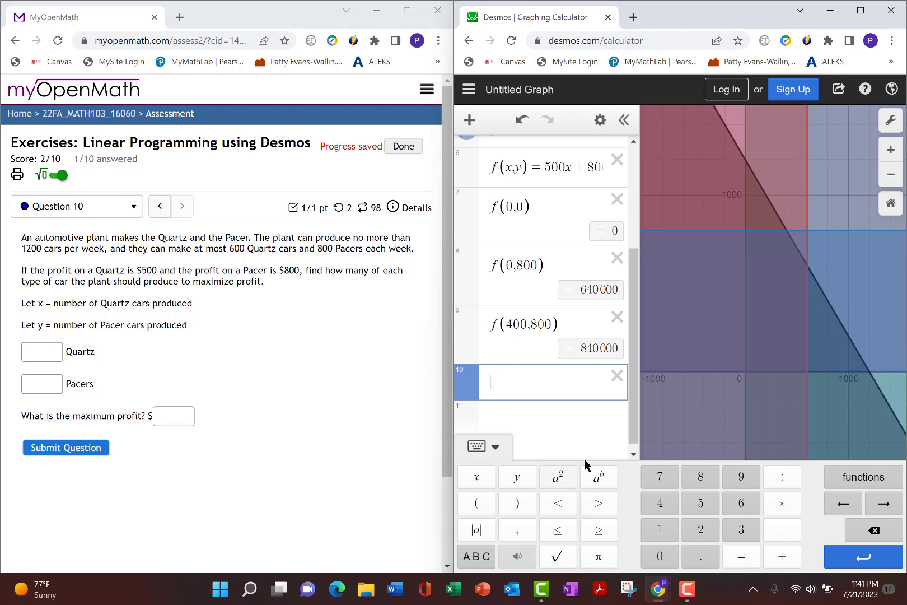
# - Show the coordinates of the vertex where x + y = 1200 crosses x = 600 and evaluate f(600,600) in a new expression
pyautogui.click(807, 266)
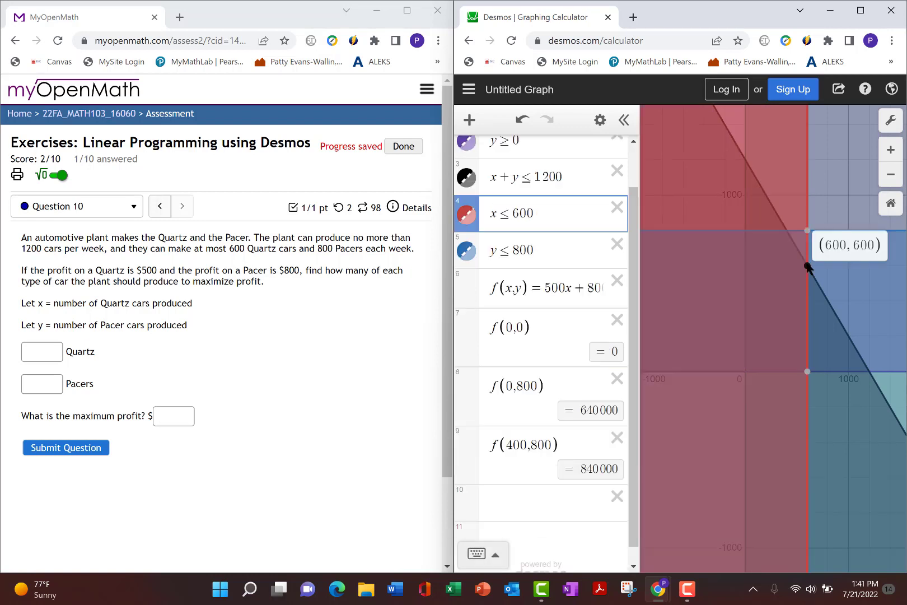
pyautogui.click(504, 501)
pyautogui.write('f(6')
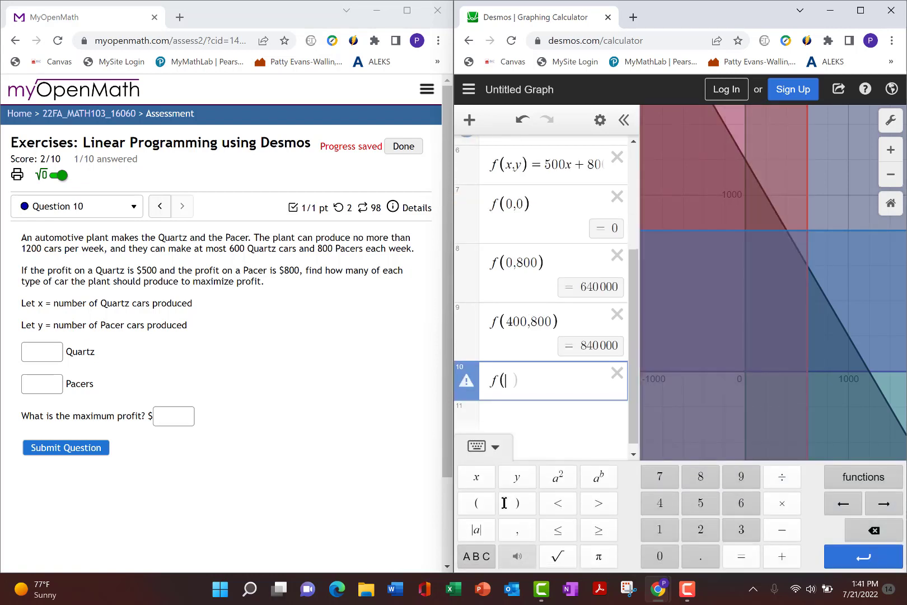
pyautogui.write('00,600)')
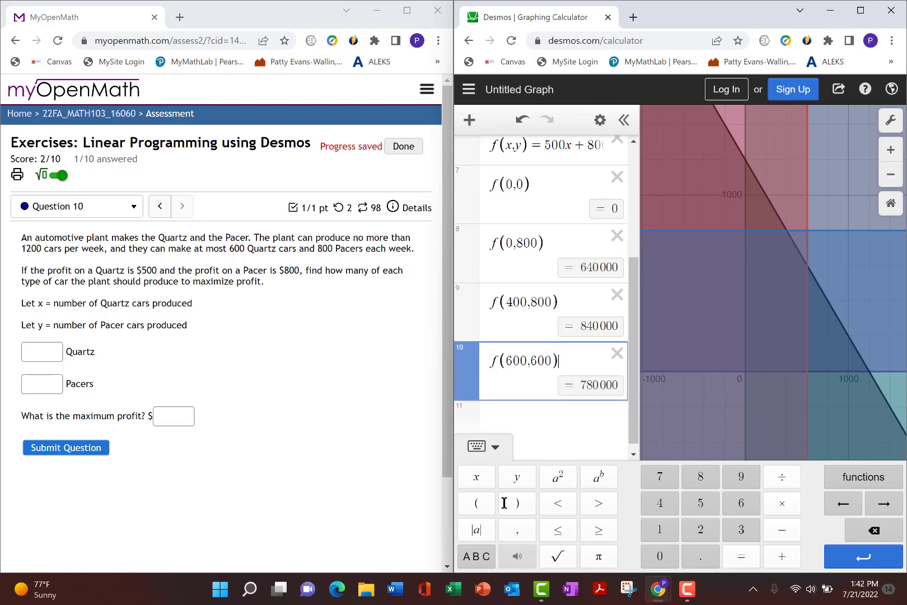
pyautogui.click(582, 443)
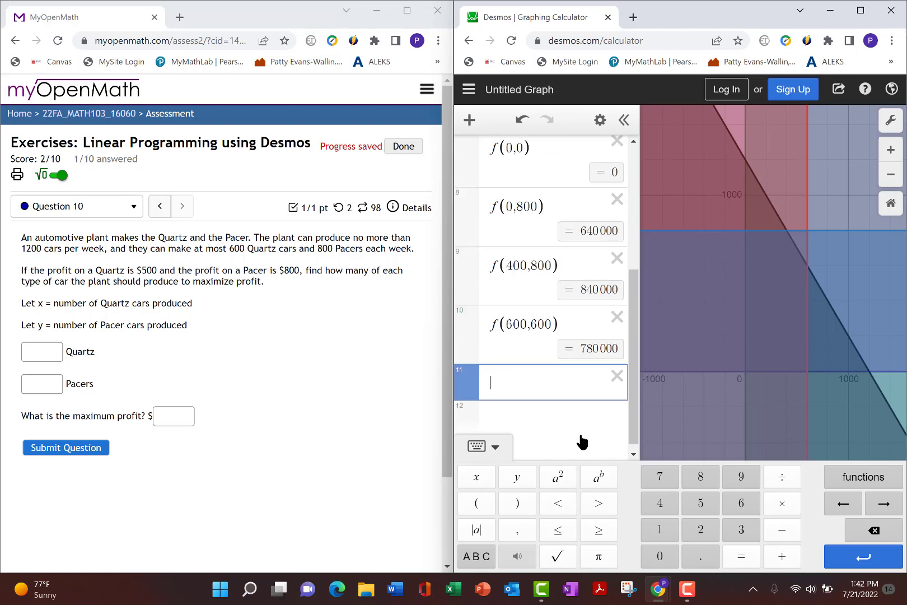
# - Show the coordinates of the vertex where the x = 600 boundary meets the x-axis and evaluate f(600,0) in a new expression
pyautogui.click(807, 371)
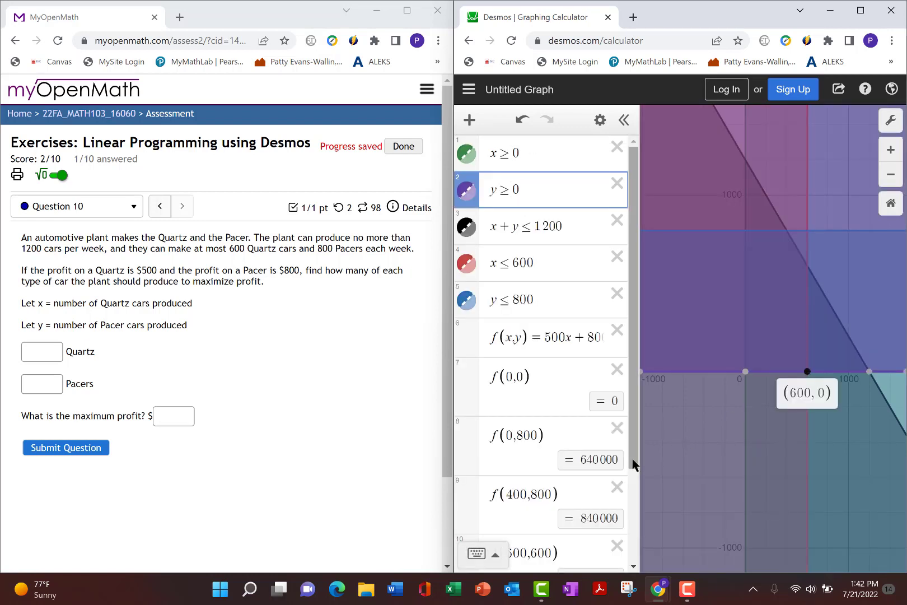
pyautogui.moveTo(637, 467); pyautogui.dragTo(634, 558)
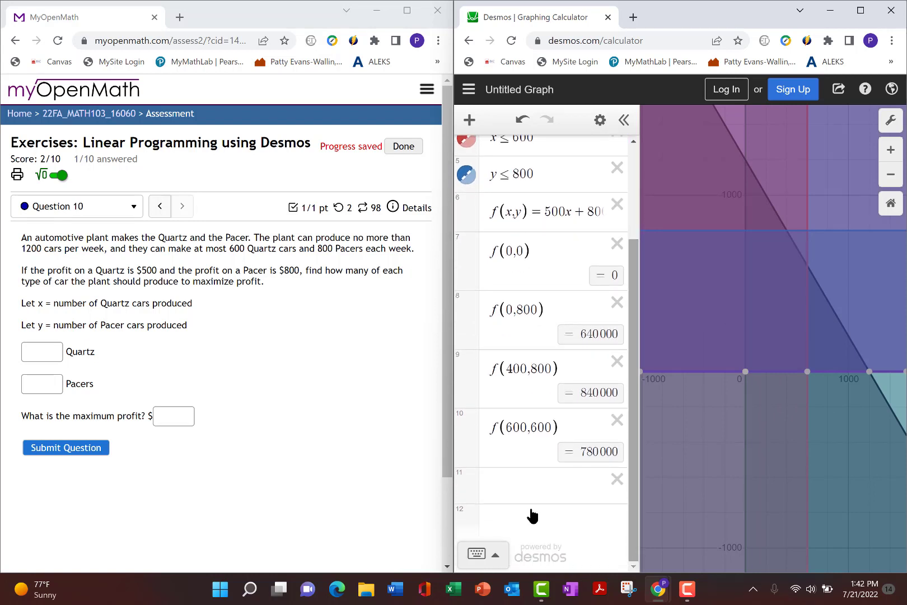
pyautogui.click(500, 489)
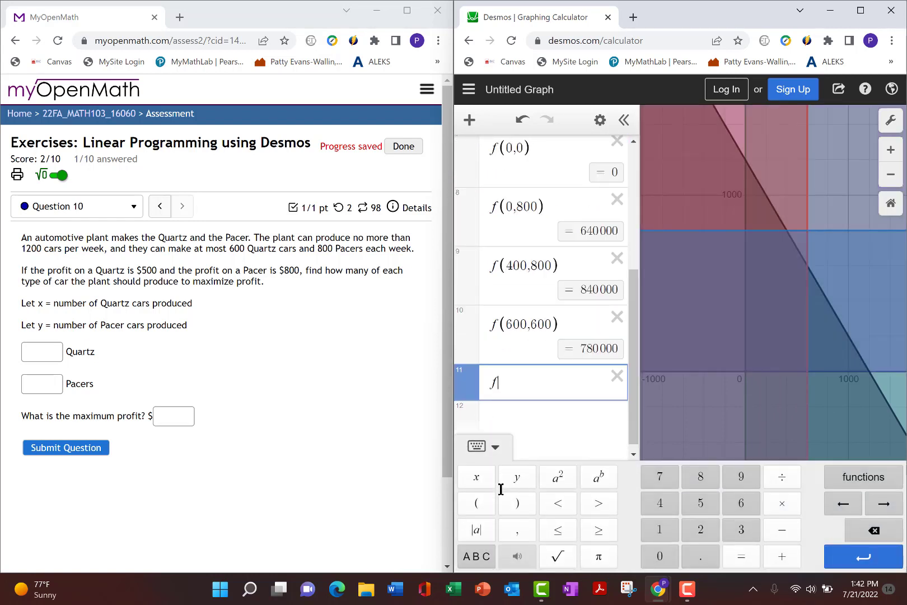
pyautogui.write('(600,')
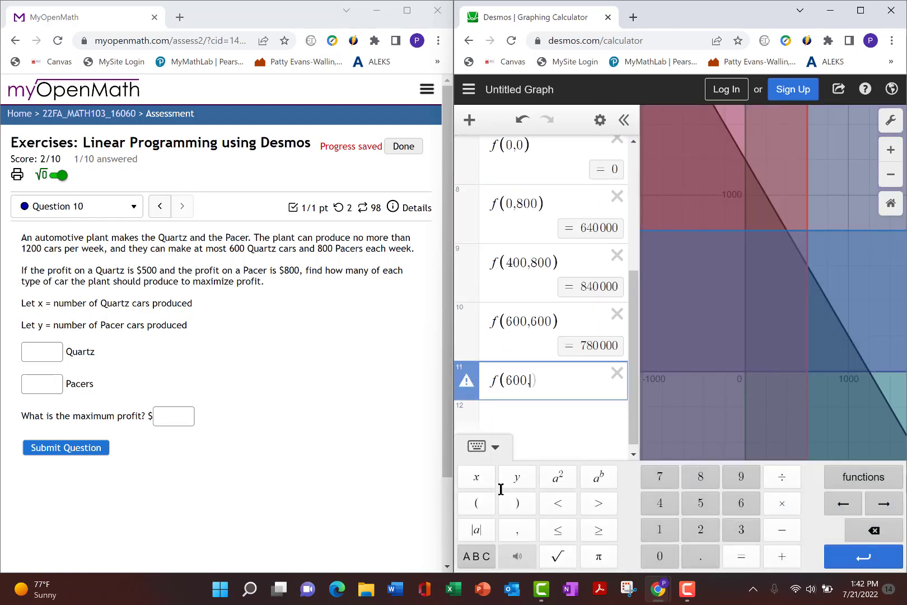
pyautogui.write('0)')
pyautogui.press('Return')
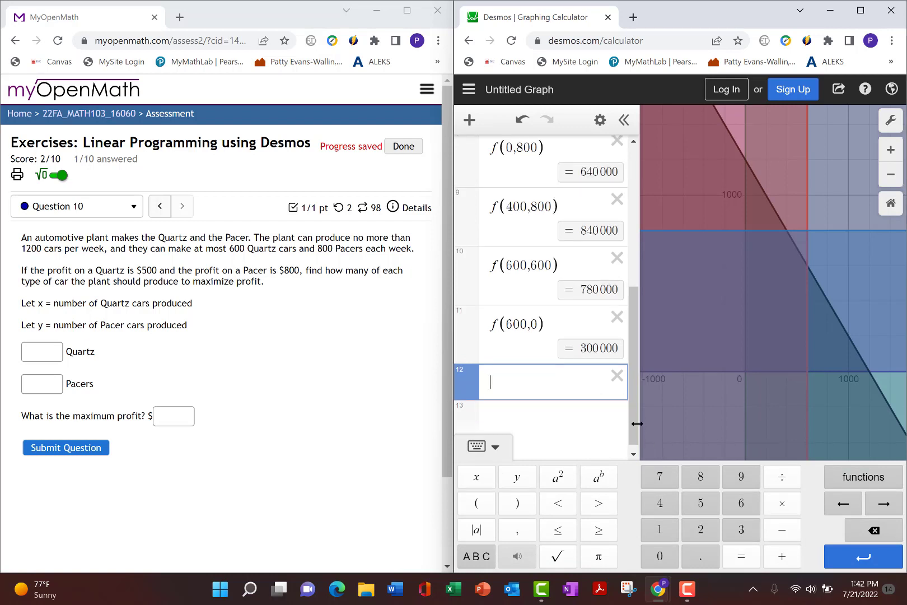
# - Compare the profits at the vertices, answer 400 Quartz, 800 Pacers and a maximum profit of $840000, and submit the question
pyautogui.moveTo(635, 424); pyautogui.dragTo(639, 394)
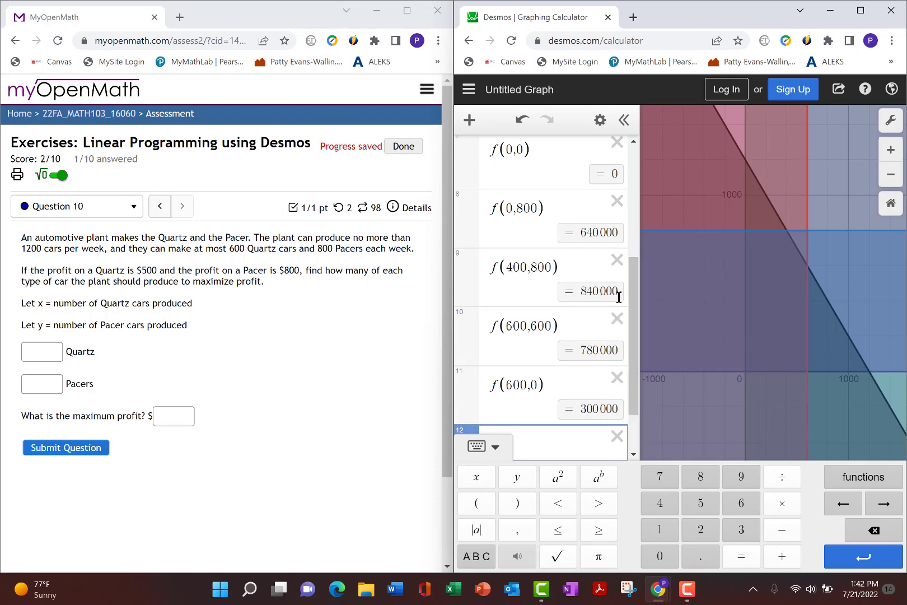
pyautogui.moveTo(638, 319); pyautogui.dragTo(640, 294)
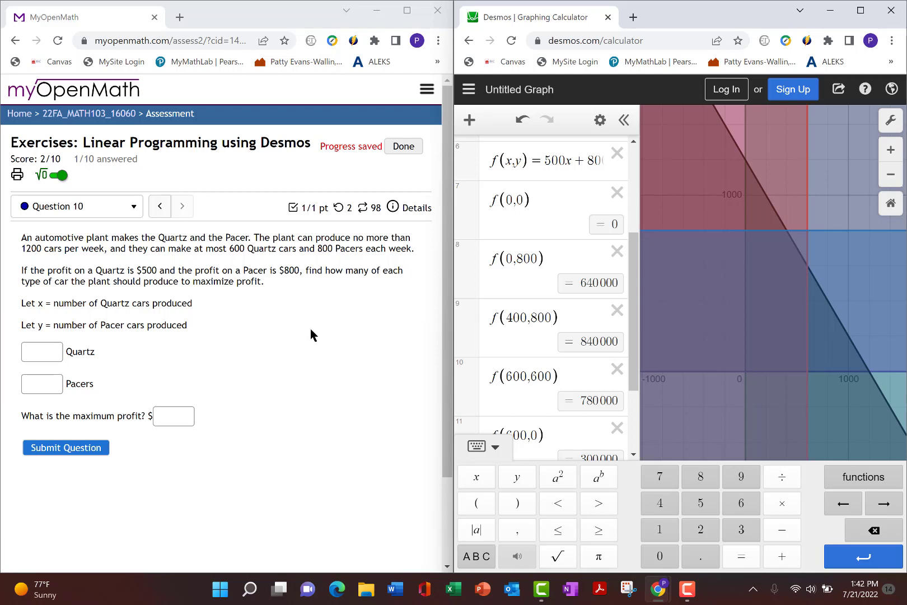
pyautogui.click(42, 355)
pyautogui.write('400')
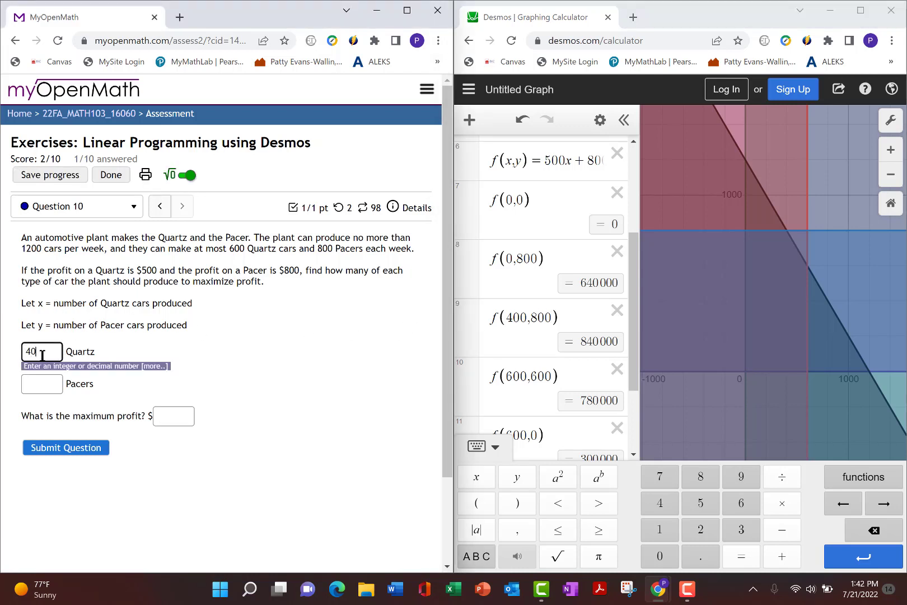
pyautogui.click(45, 385)
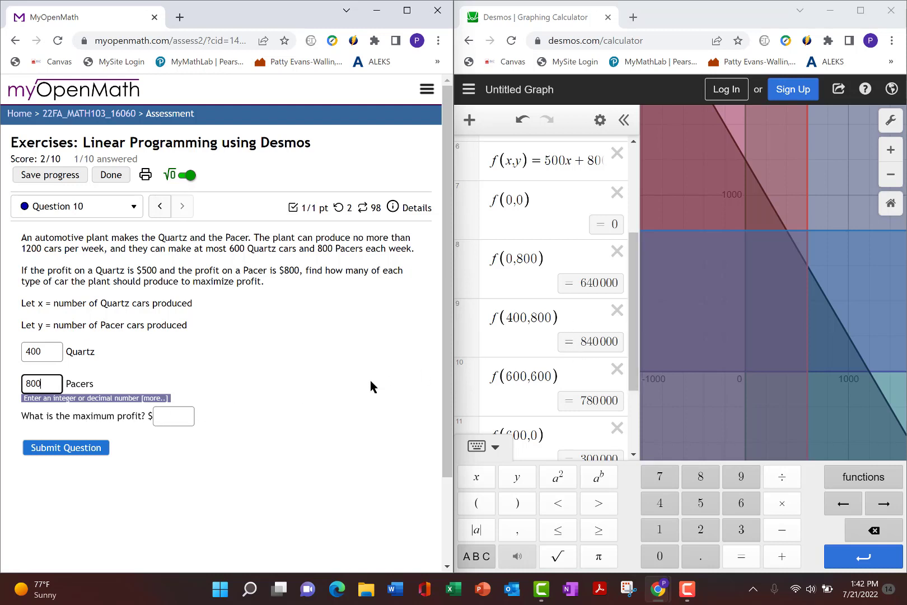
pyautogui.click(170, 416)
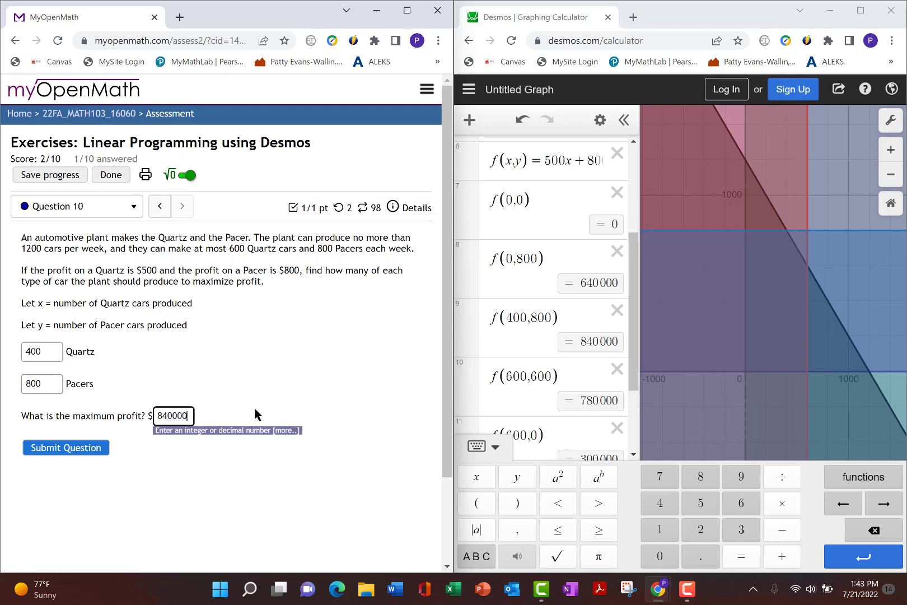
pyautogui.click(57, 450)
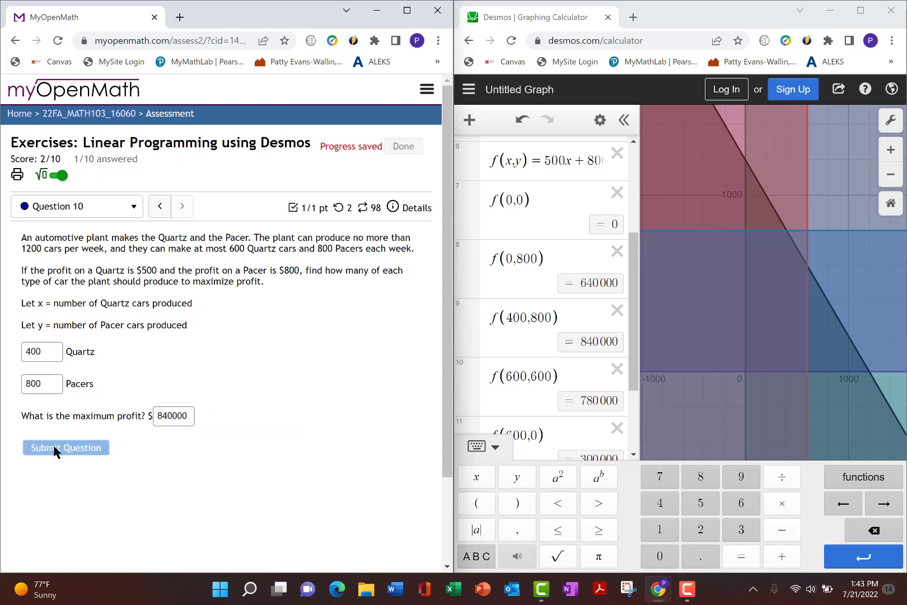